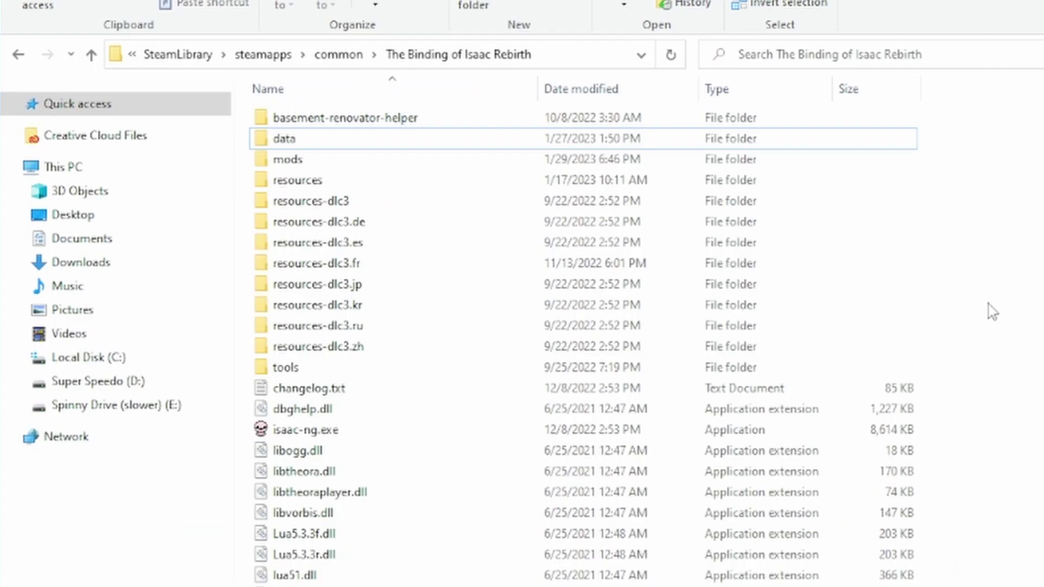
- Launch IsaacAnimationEditor.exe from the game's tools\IsaacAnimationEditor folder
{"action": "double_click", "coordinate": [461, 374]}
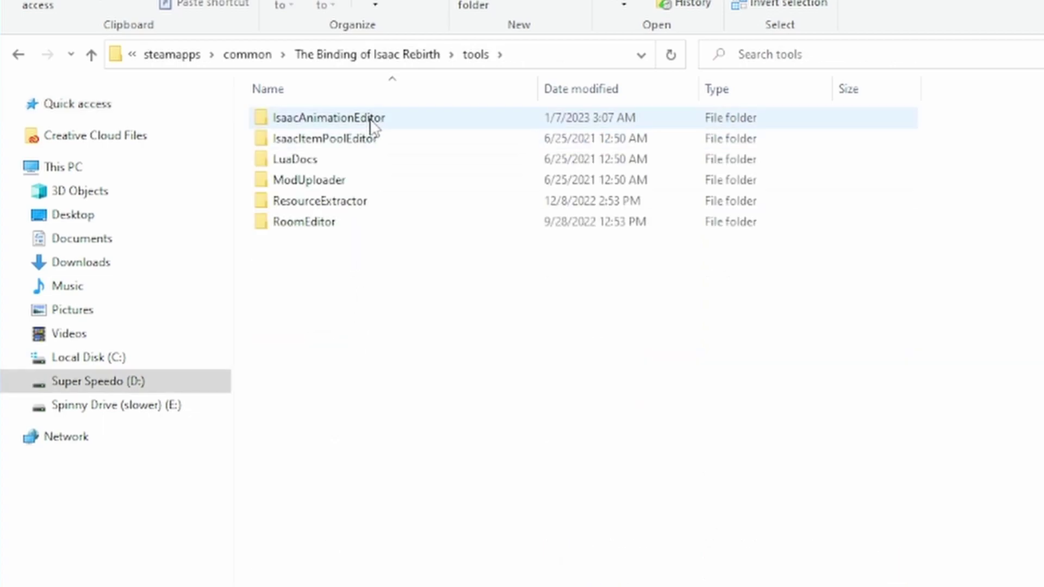
{"action": "double_click", "coordinate": [370, 126]}
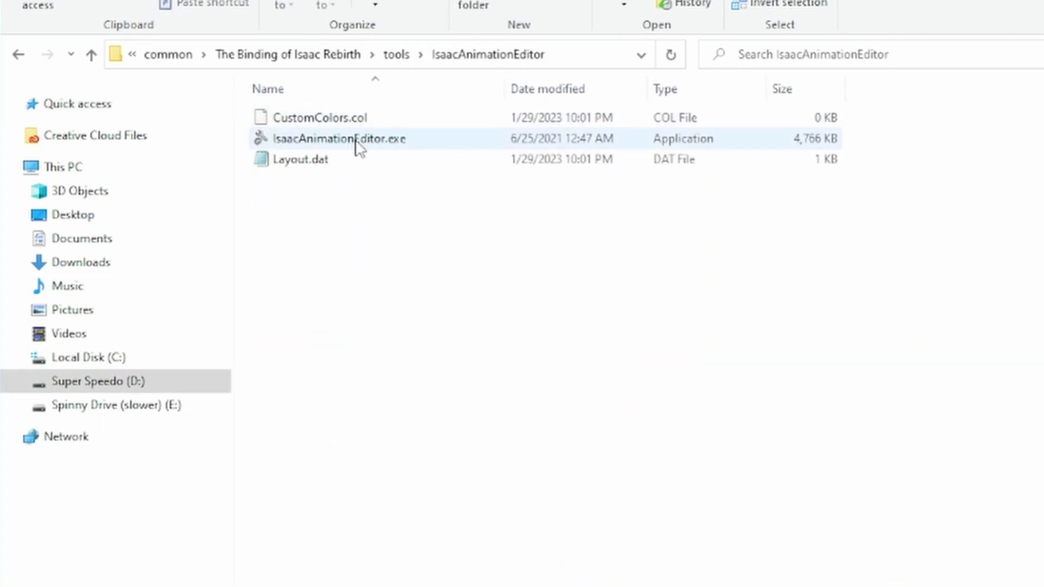
{"action": "double_click", "coordinate": [356, 142]}
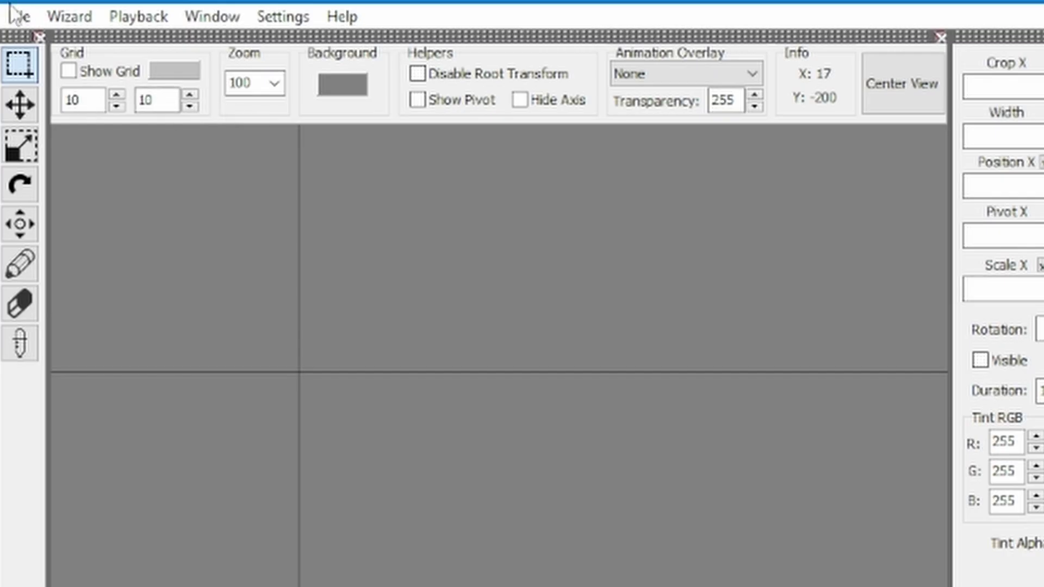
- Create a new animation file and save it as 'test' in the mod's gfx folder
{"action": "left_click", "coordinate": [19, 17]}
{"action": "left_click", "coordinate": [25, 38]}
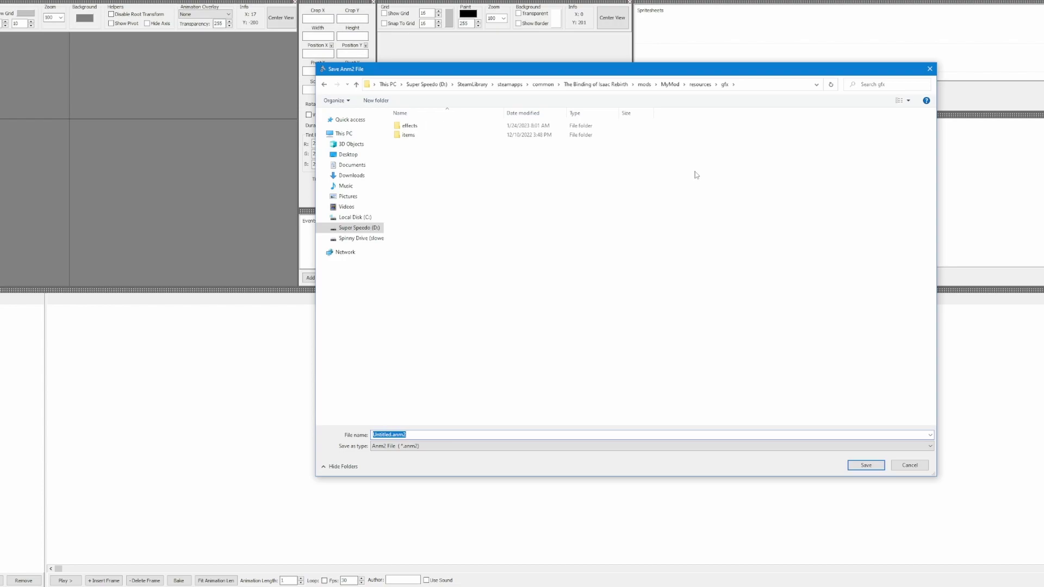
{"action": "type", "text": "test"}
{"action": "key", "text": "Return"}
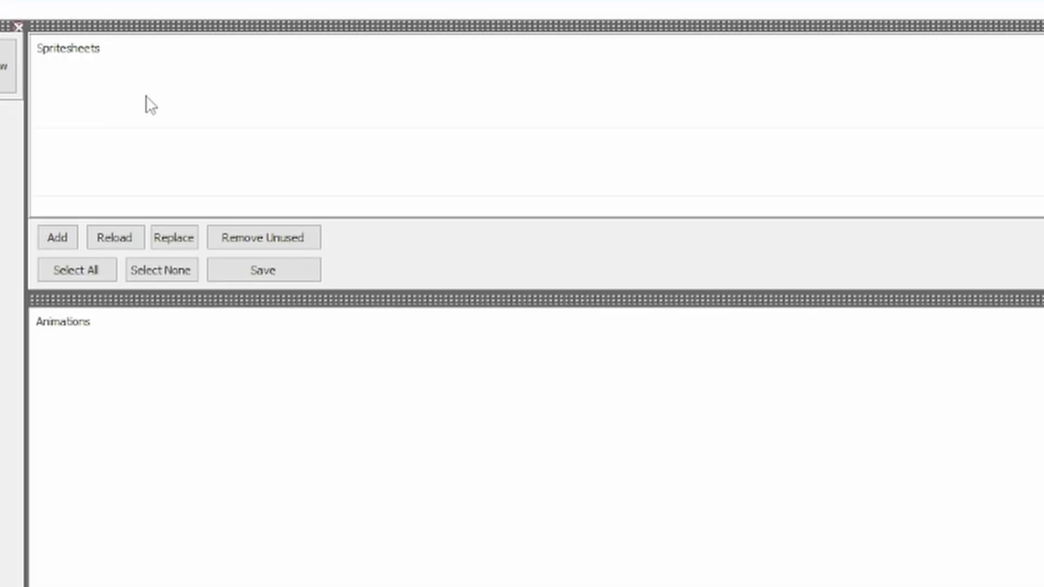
- Add scythe.png from the effects folder as spritesheet 0
{"action": "left_click", "coordinate": [52, 245]}
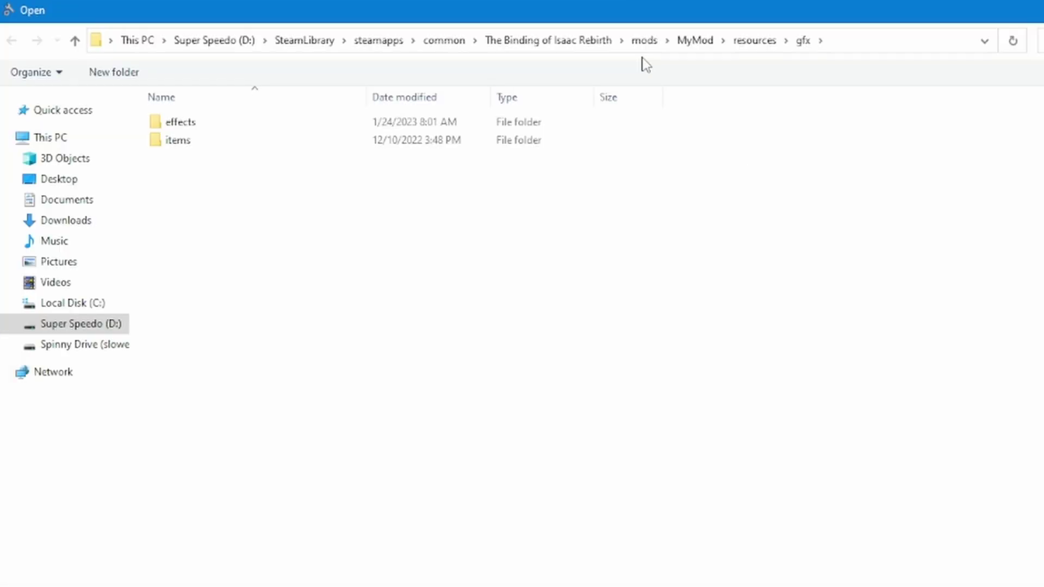
{"action": "double_click", "coordinate": [261, 121]}
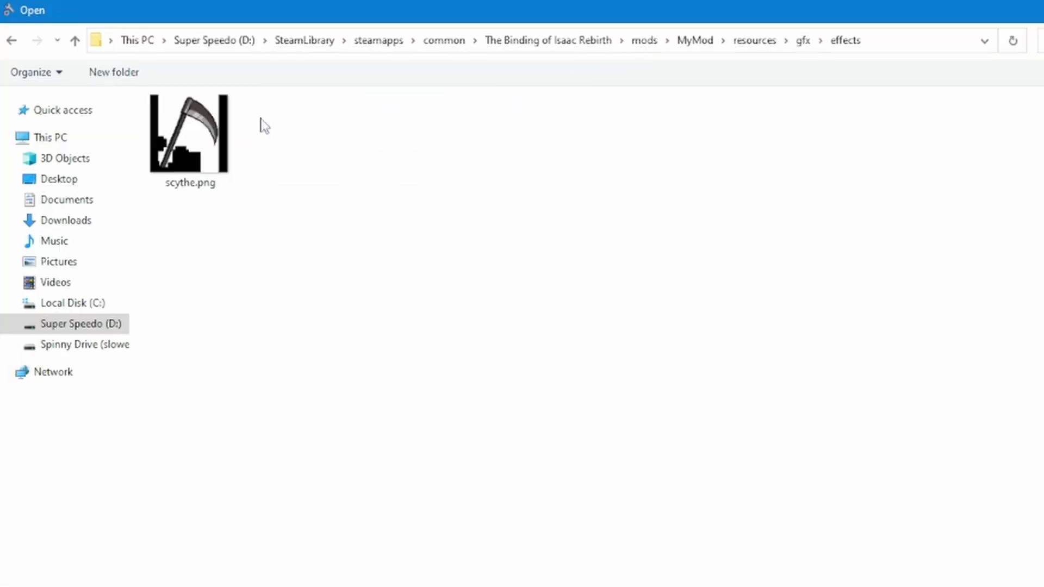
{"action": "double_click", "coordinate": [189, 136]}
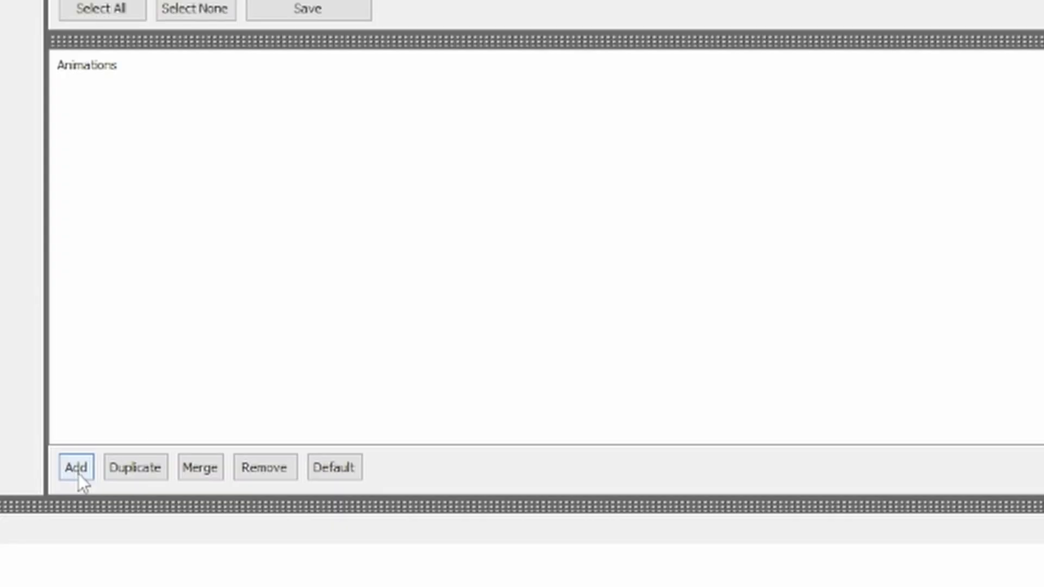
- Add a new animation and name it Idle
{"action": "left_click", "coordinate": [78, 474]}
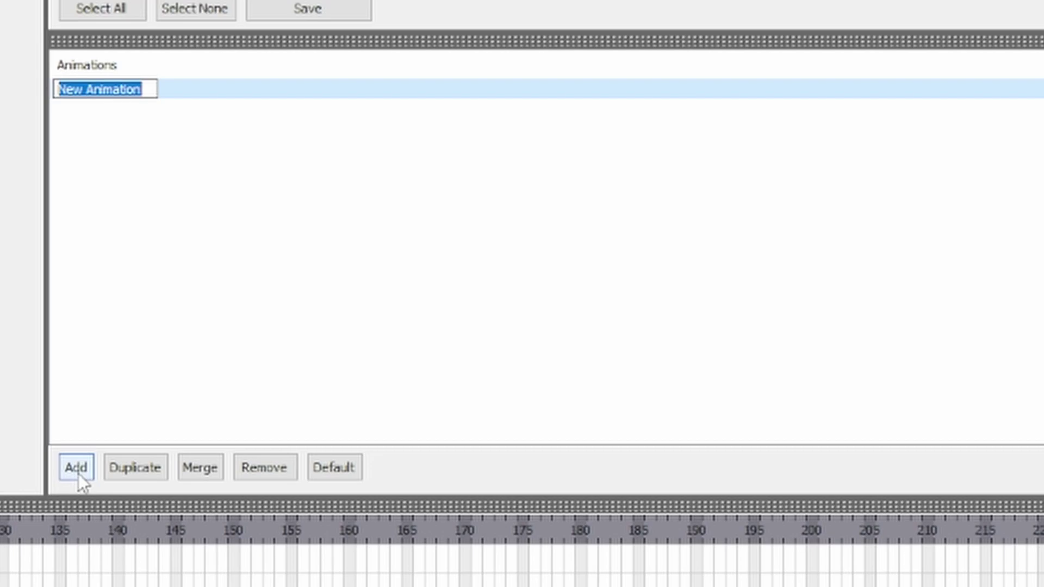
{"action": "type", "text": "I"}
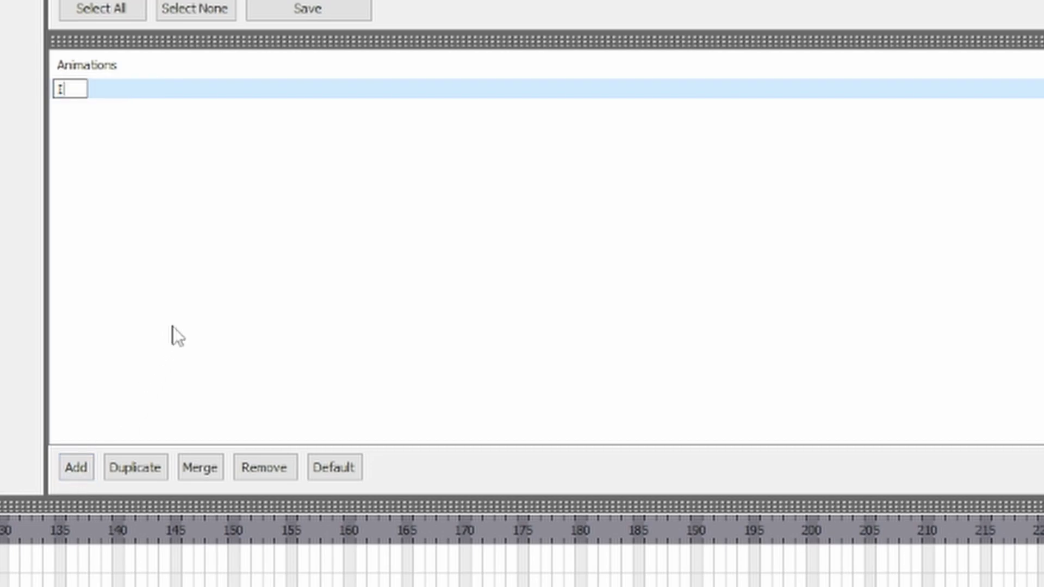
{"action": "type", "text": "dle"}
{"action": "key", "text": "Return"}
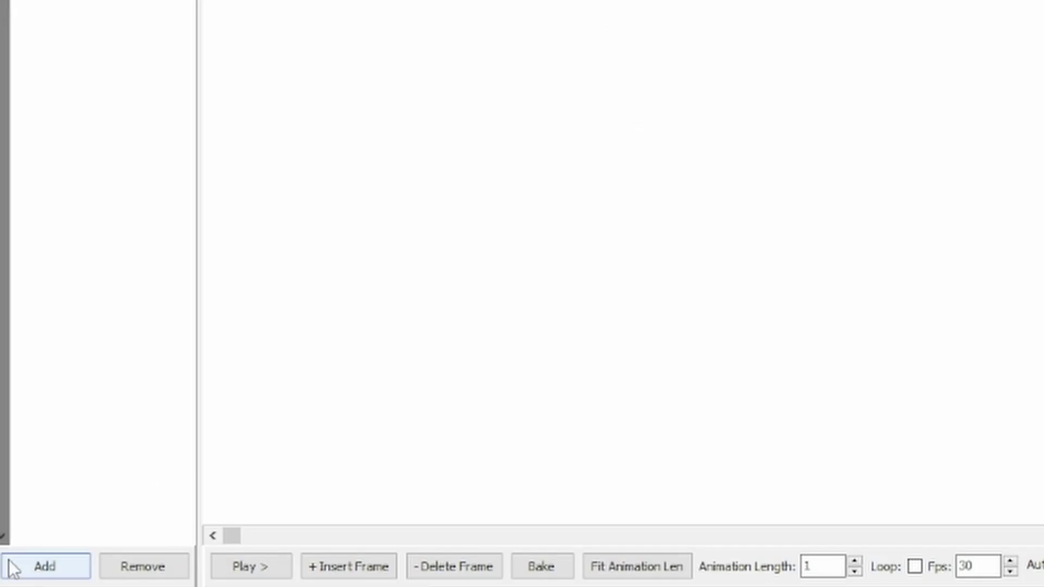
- Add a layer named body to Idle, using Spritesheet Id 0
{"action": "left_click", "coordinate": [14, 569]}
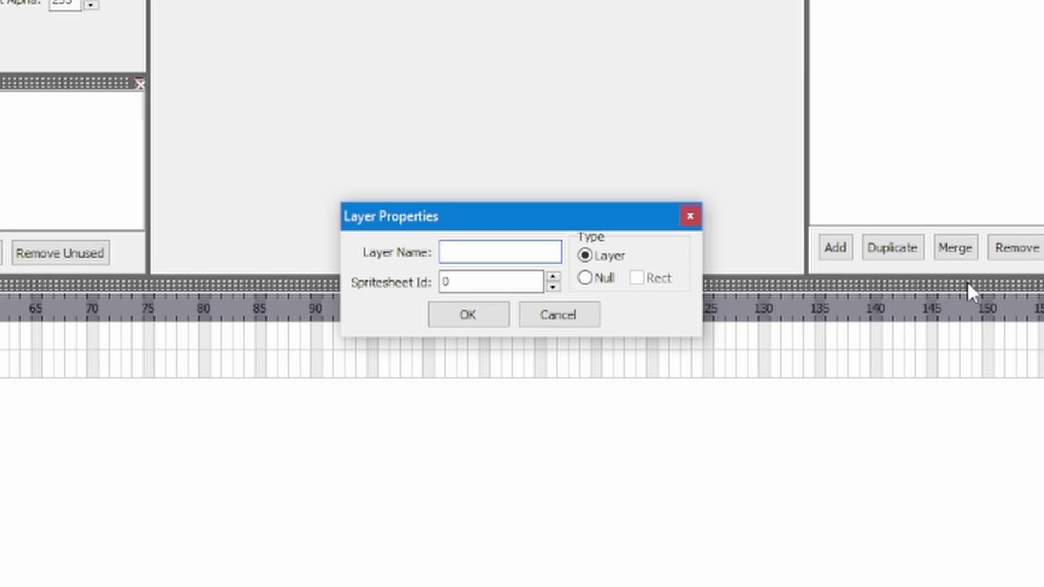
{"action": "type", "text": "bodu"}
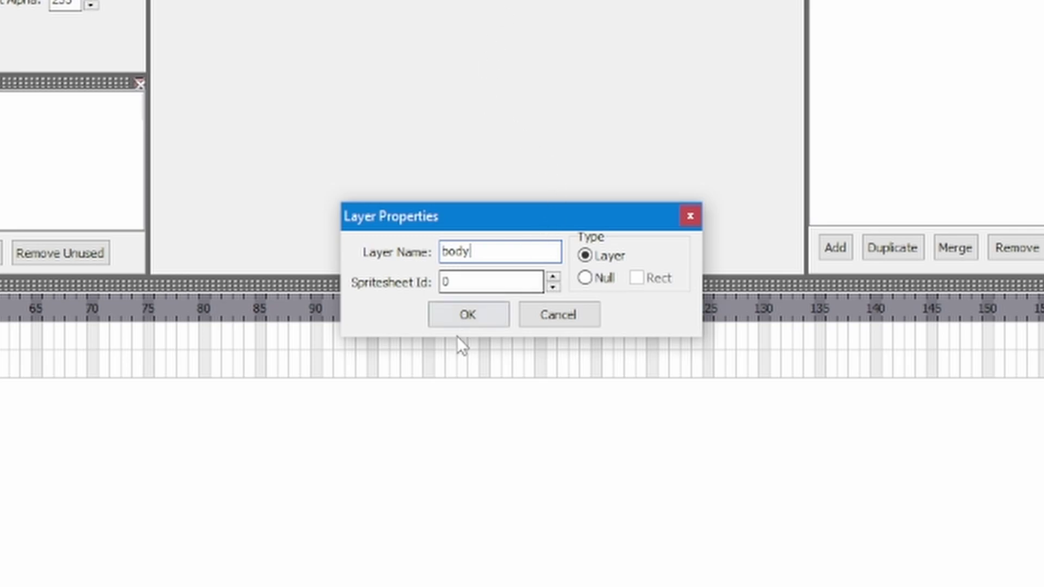
{"action": "left_click", "coordinate": [457, 281]}
{"action": "left_click_drag", "start_coordinate": [456, 282], "coordinate": [434, 283]}
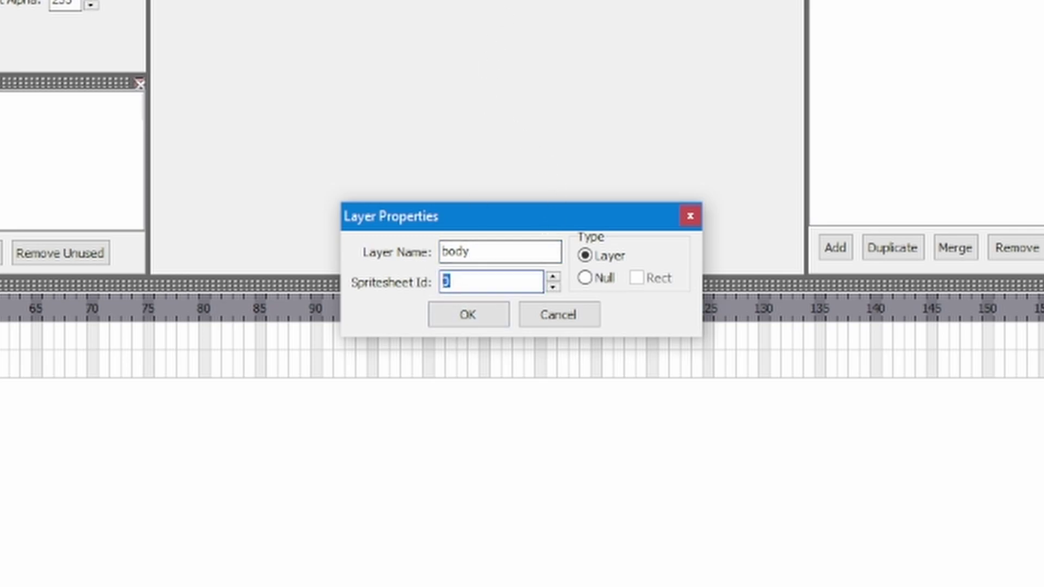
{"action": "left_click", "coordinate": [500, 315]}
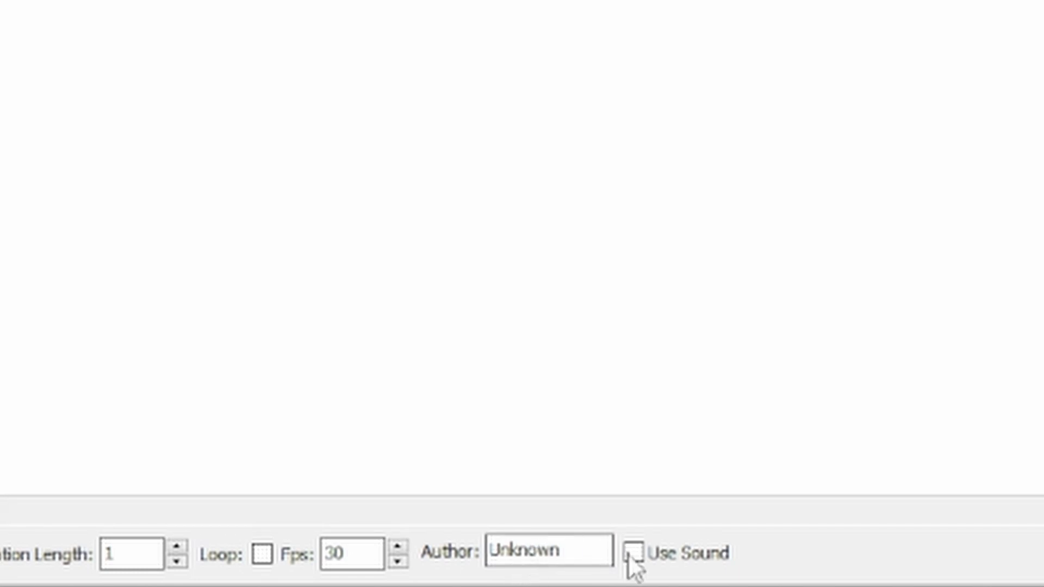
- Replace the Unknown author with the creator's handle and insert the body layer's first frame
{"action": "left_click", "coordinate": [590, 557]}
{"action": "double_click", "coordinate": [590, 557]}
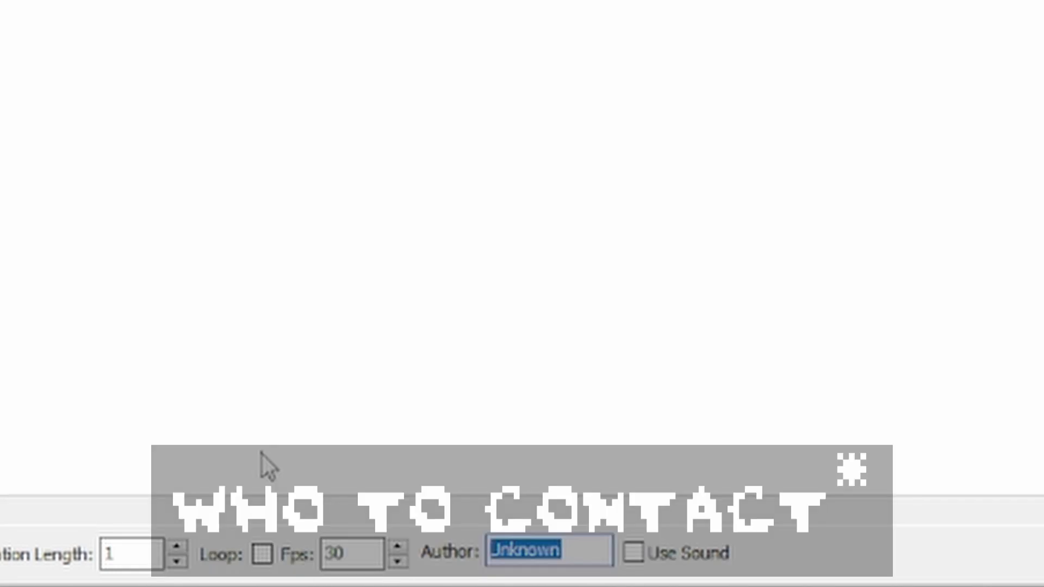
{"action": "type", "text": "slugcat77"}
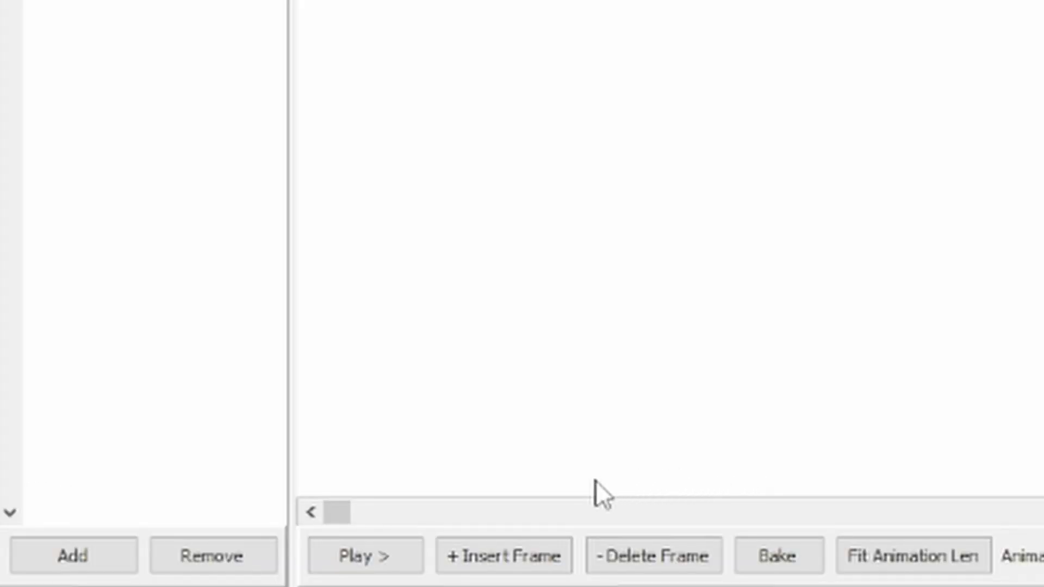
{"action": "left_click", "coordinate": [521, 556]}
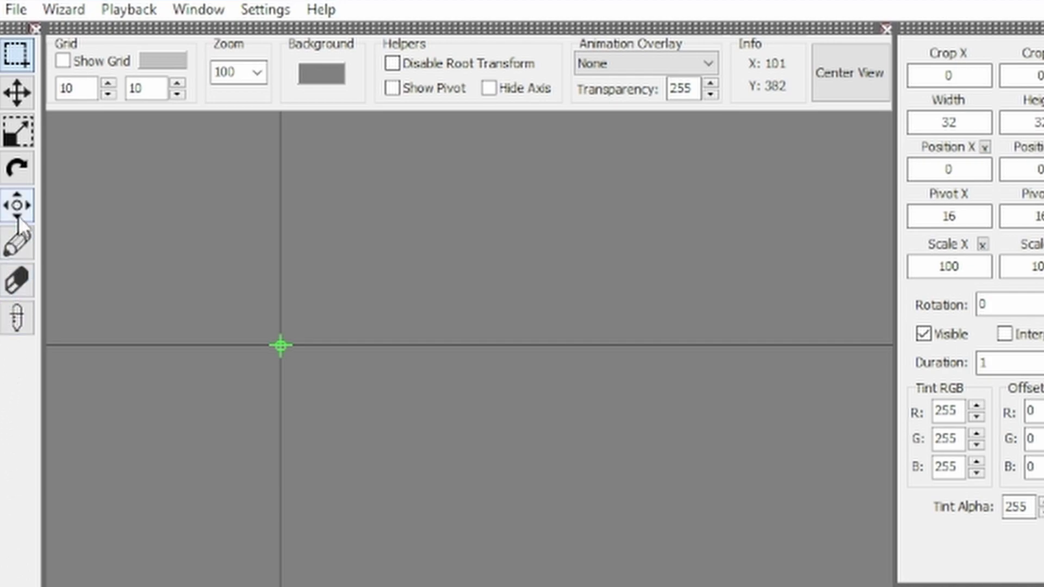
- Pan and zoom the canvas, then re-centre it on the pivot crosshair
{"action": "left_click", "coordinate": [18, 220]}
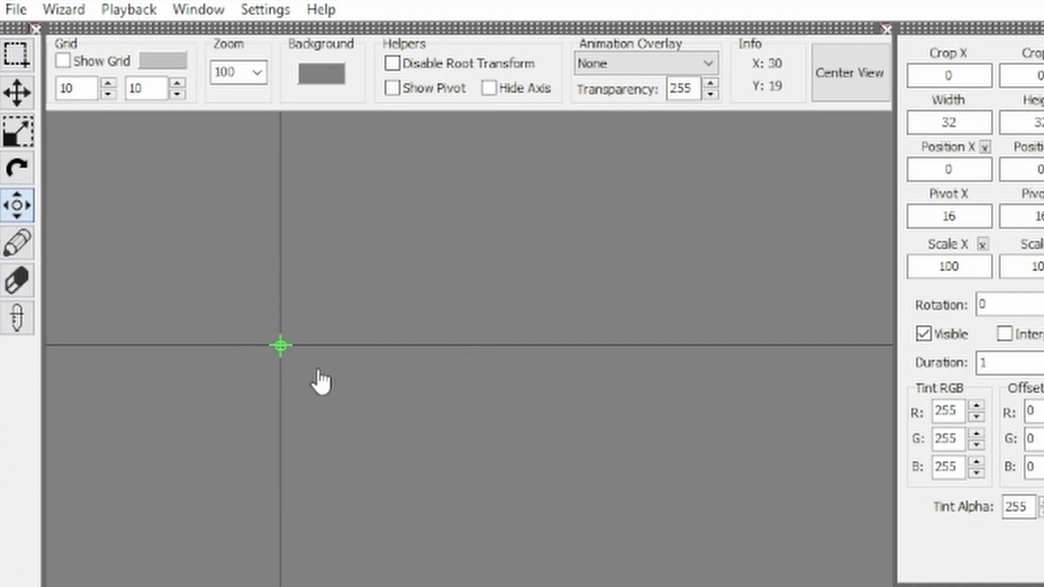
{"action": "left_click_drag", "start_coordinate": [319, 380], "coordinate": [477, 515]}
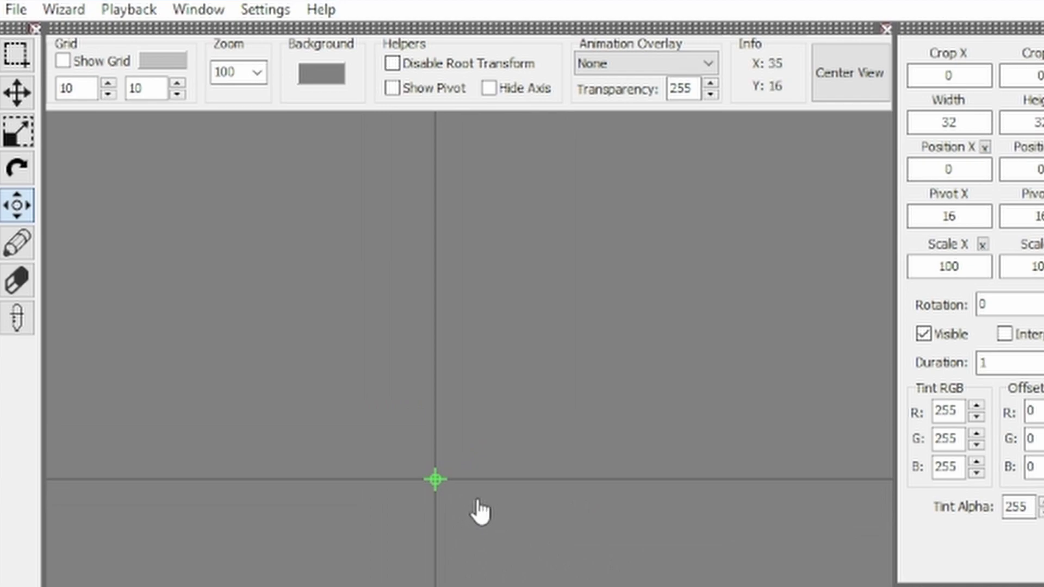
{"action": "scroll", "coordinate": [473, 539], "scroll_direction": "up", "scroll_amount": 7}
{"action": "scroll", "coordinate": [486, 550], "scroll_direction": "up", "scroll_amount": 1}
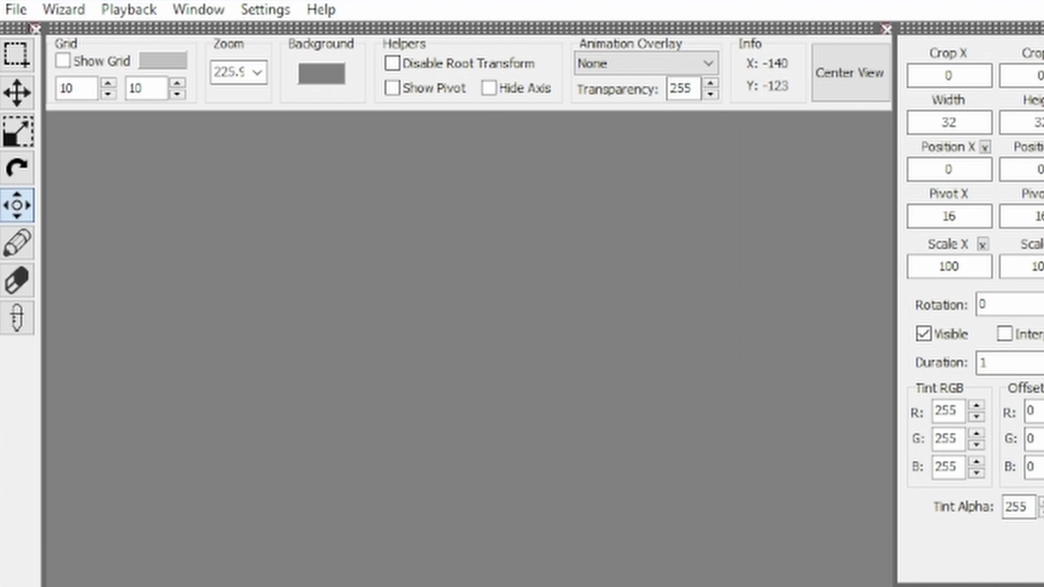
{"action": "left_click_drag", "start_coordinate": [494, 560], "coordinate": [224, 349]}
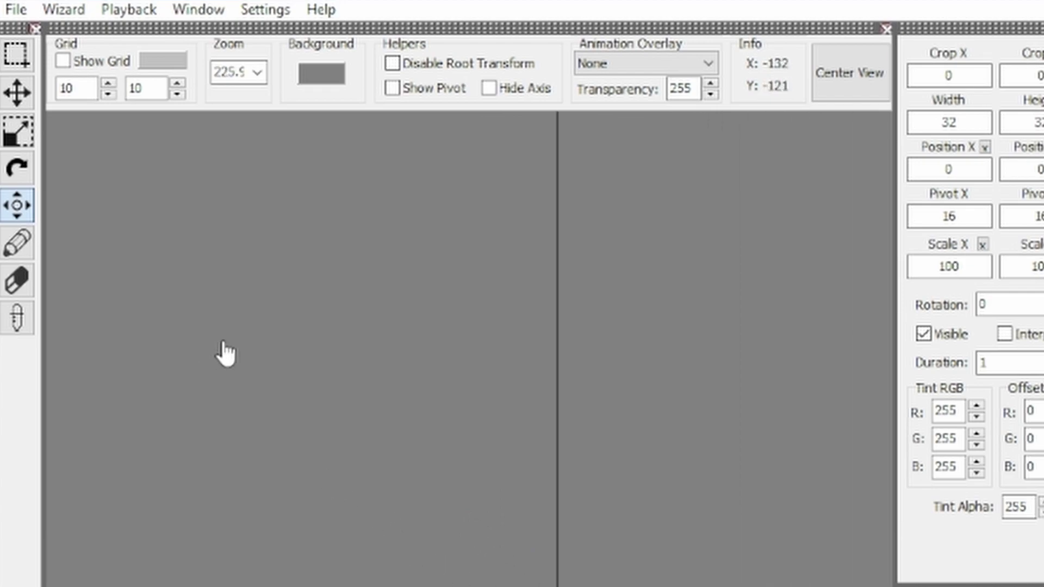
{"action": "left_click", "coordinate": [844, 74]}
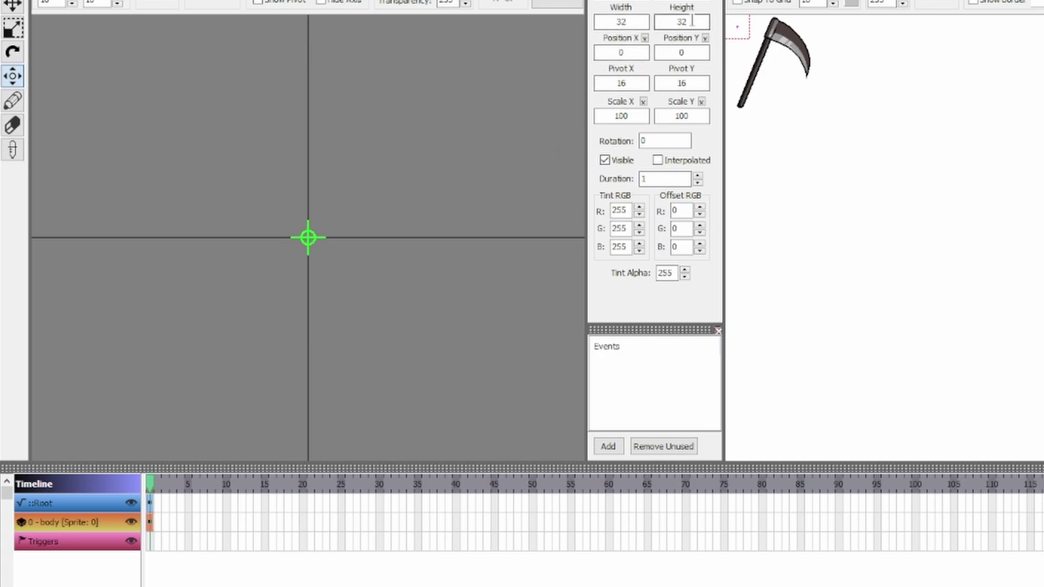
- Set the body frame's crop Width and Height to 128
{"action": "left_click", "coordinate": [642, 22]}
{"action": "left_click_drag", "start_coordinate": [642, 22], "coordinate": [592, 27]}
{"action": "type", "text": "128"}
{"action": "key", "text": "Tab"}
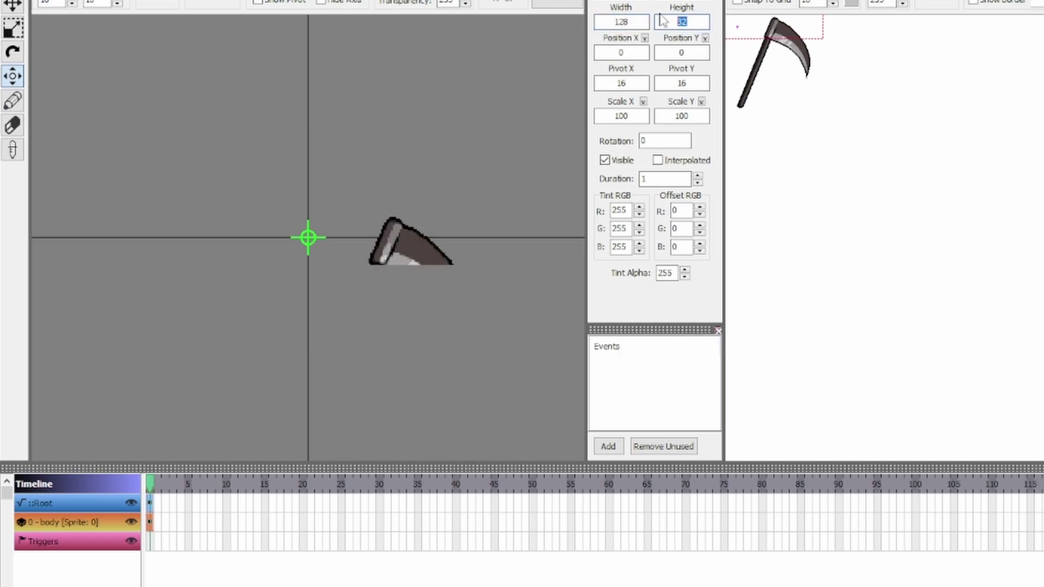
{"action": "type", "text": "128"}
{"action": "left_click", "coordinate": [683, 53]}
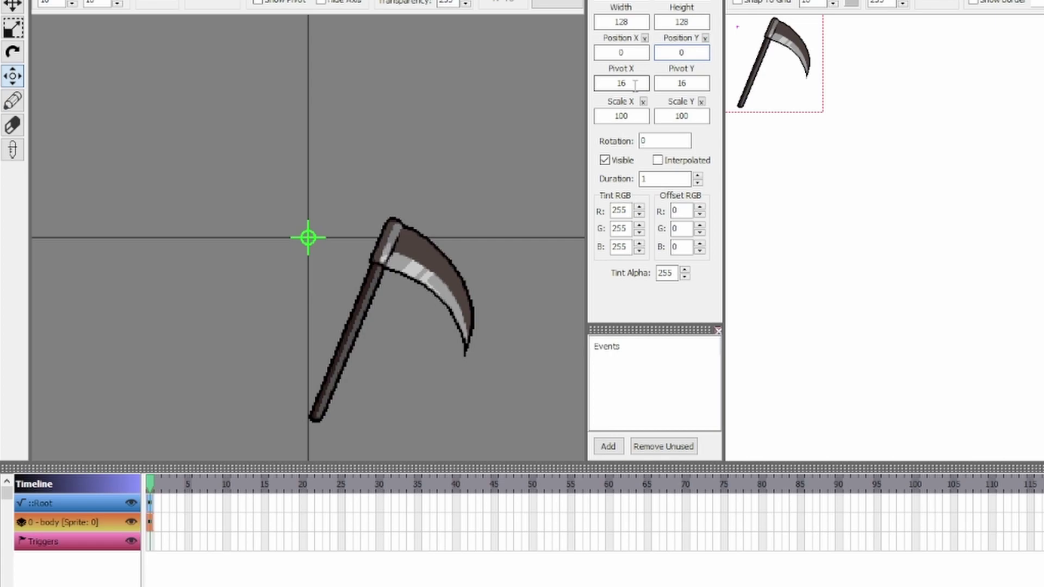
- Set the frame's Pivot X and Pivot Y to 64
{"action": "double_click", "coordinate": [634, 85]}
{"action": "type", "text": "64"}
{"action": "double_click", "coordinate": [701, 84]}
{"action": "type", "text": "64"}
{"action": "left_click", "coordinate": [680, 53]}
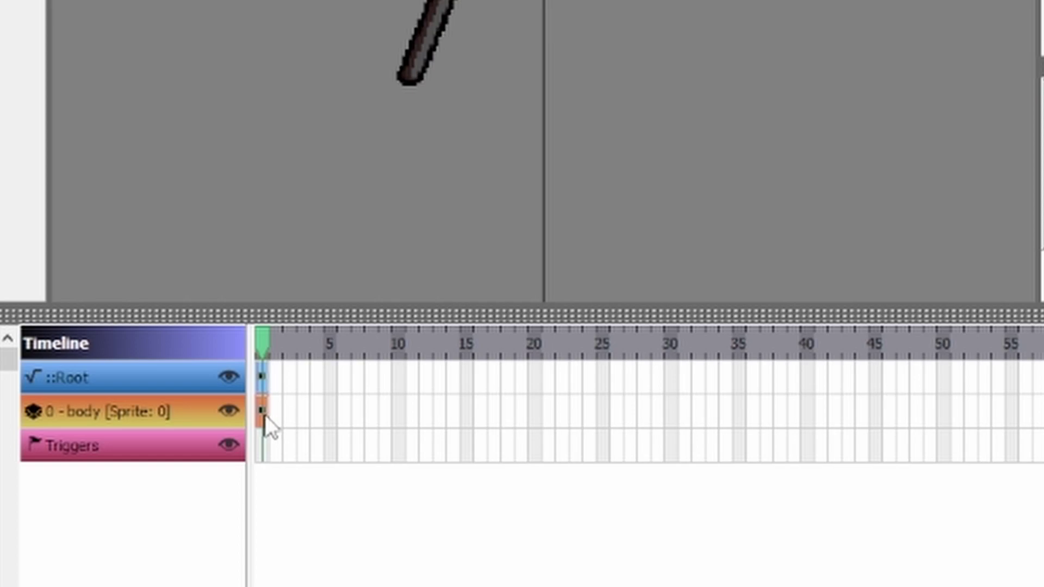
- Lengthen the first body frame and add a keyframe at frame 6 rotated 180°
{"action": "left_click_drag", "start_coordinate": [266, 415], "coordinate": [350, 408]}
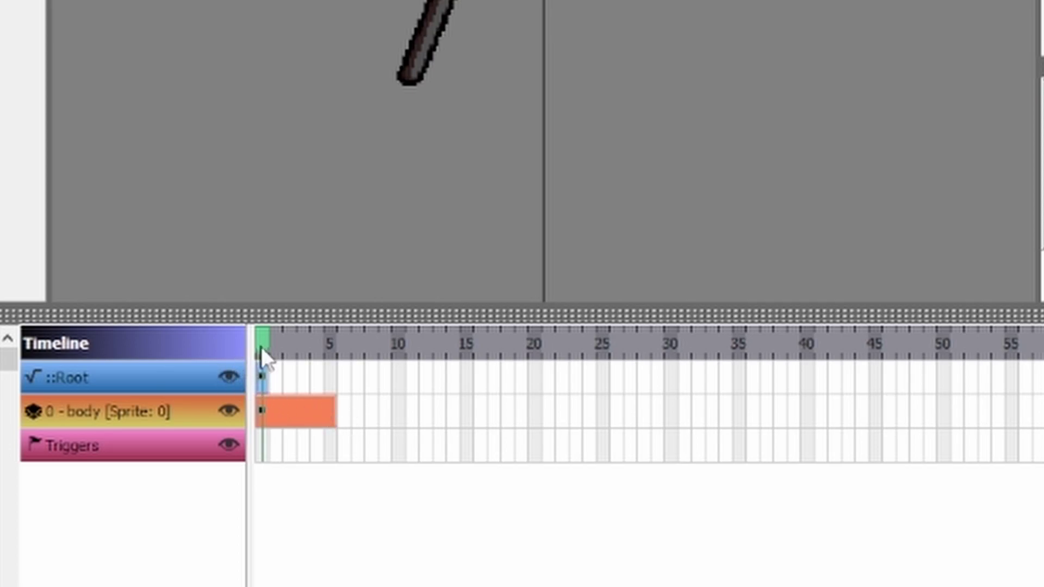
{"action": "left_click_drag", "start_coordinate": [261, 351], "coordinate": [341, 350]}
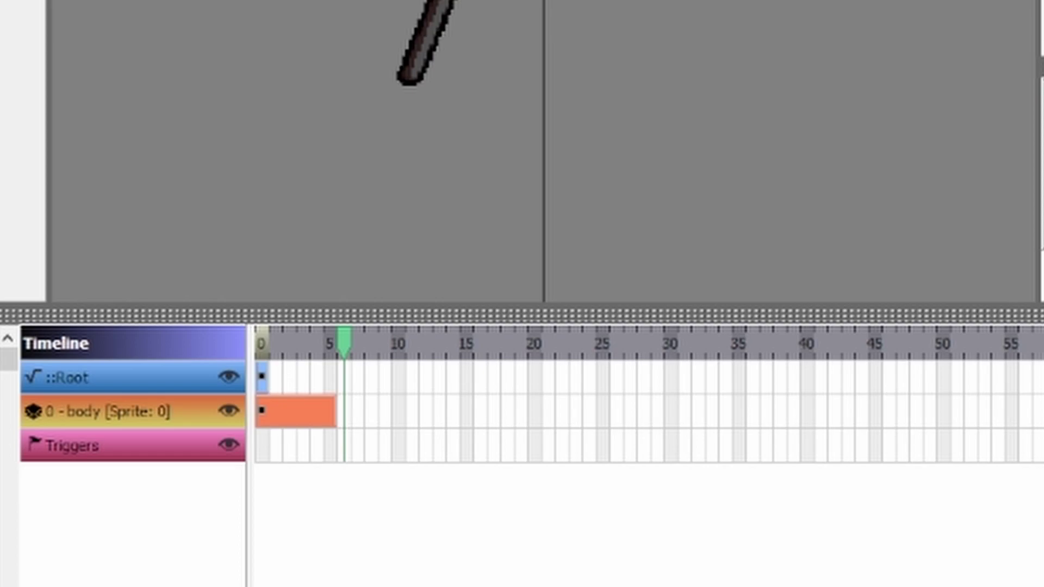
{"action": "key", "text": "F6"}
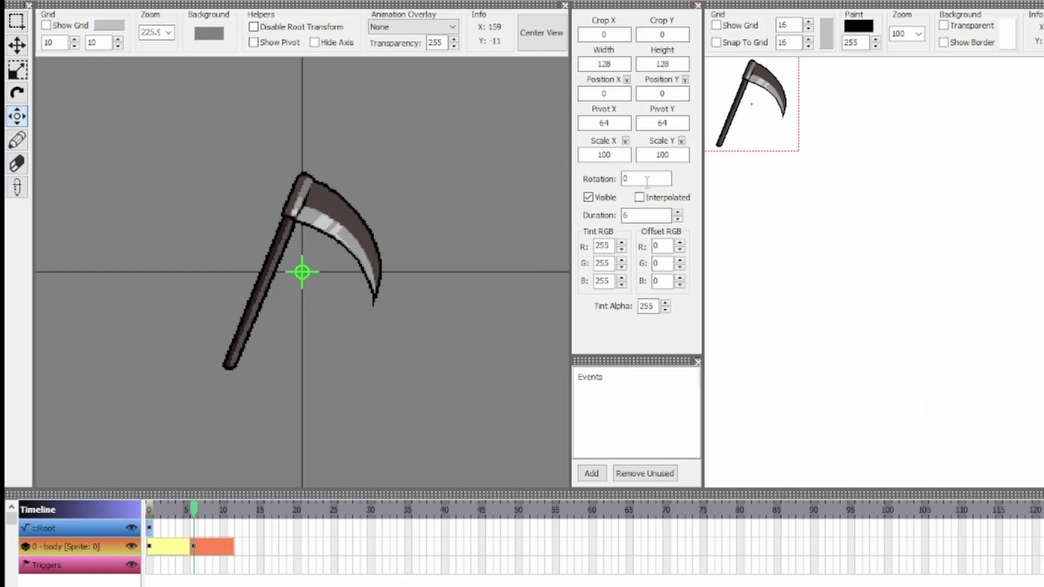
{"action": "left_click_drag", "start_coordinate": [645, 181], "coordinate": [622, 179]}
{"action": "type", "text": "180"}
{"action": "key", "text": "Return"}
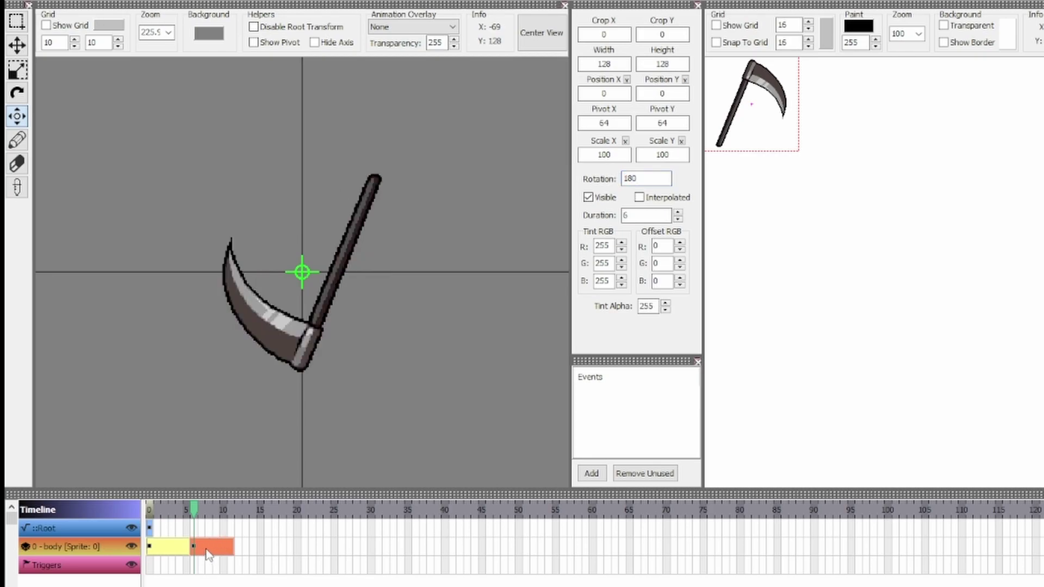
- Add a final keyframe at frame 12 rotated 360° with Duration 1
{"action": "left_click", "coordinate": [173, 547]}
{"action": "left_click", "coordinate": [231, 548]}
{"action": "left_click_drag", "start_coordinate": [193, 510], "coordinate": [238, 511]}
{"action": "key", "text": "Insert"}
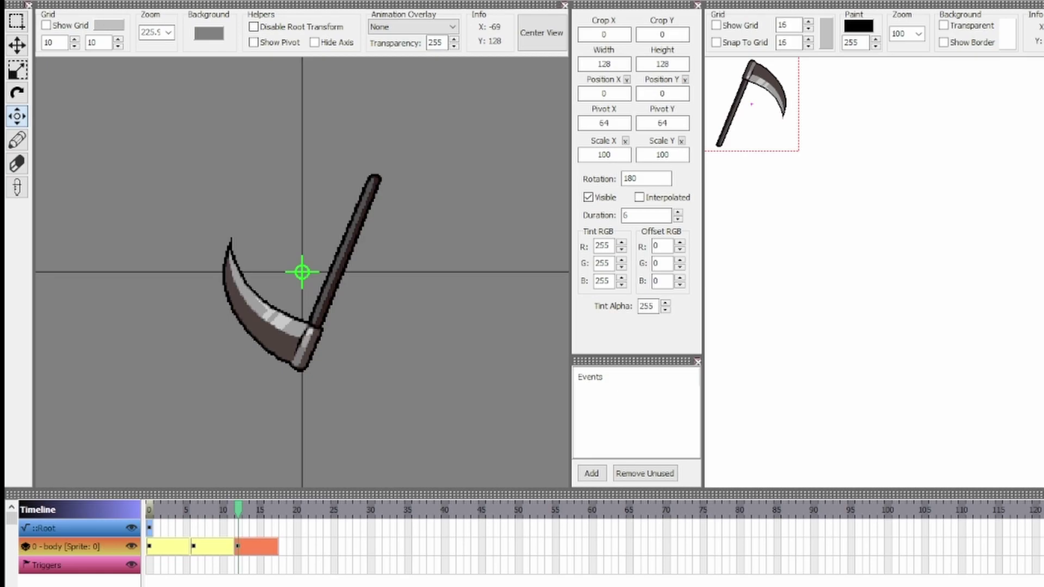
{"action": "double_click", "coordinate": [646, 178]}
{"action": "type", "text": "360"}
{"action": "left_click", "coordinate": [634, 216]}
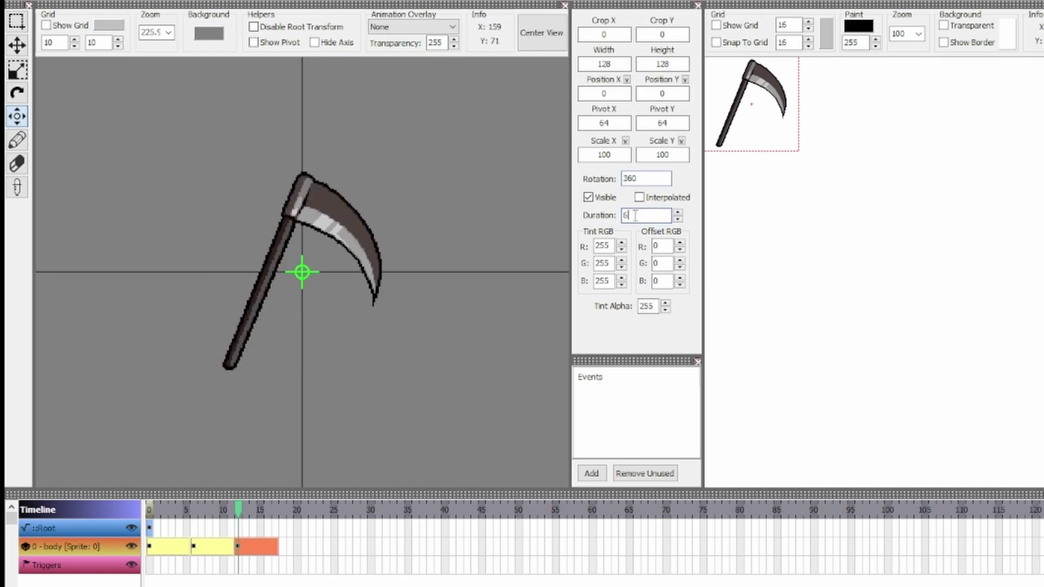
{"action": "key", "text": "BackSpace"}
{"action": "type", "text": "1"}
{"action": "key", "text": "Return"}
{"action": "key", "text": "Home"}
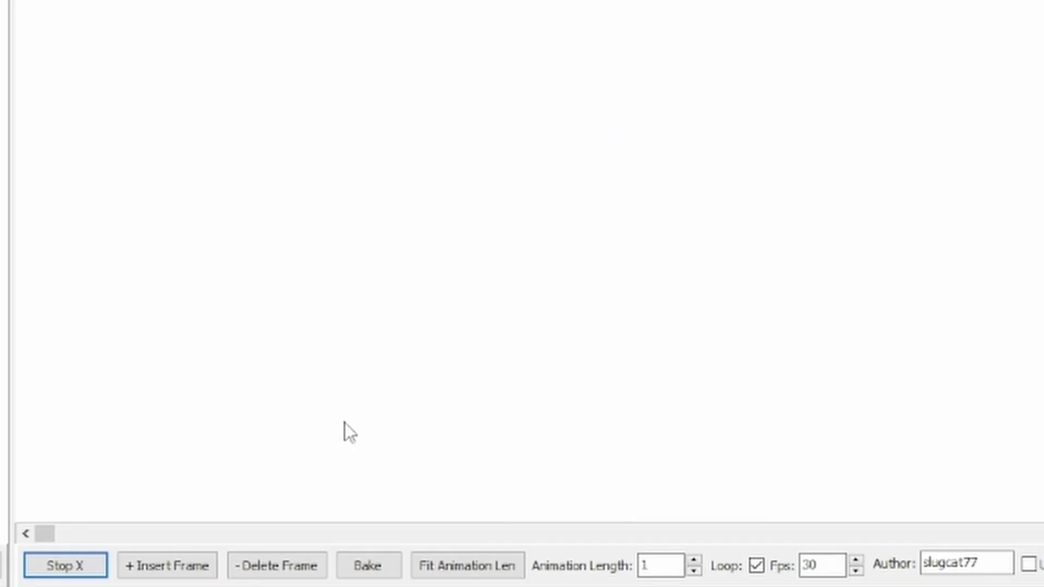
- Fit the Idle animation length to the body keyframes, ending around frame 12
{"action": "left_click", "coordinate": [504, 575]}
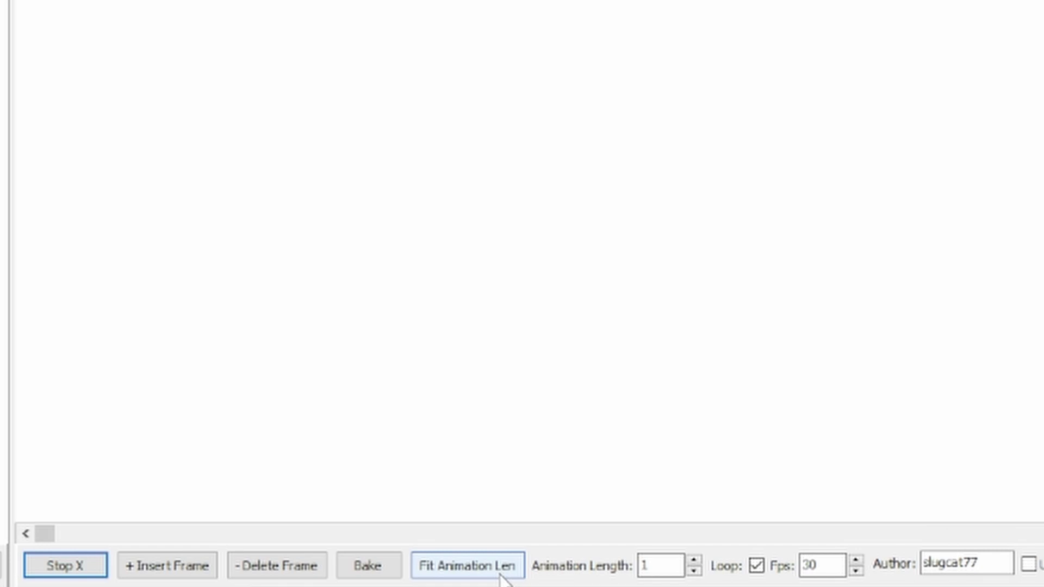
{"action": "left_click", "coordinate": [501, 575]}
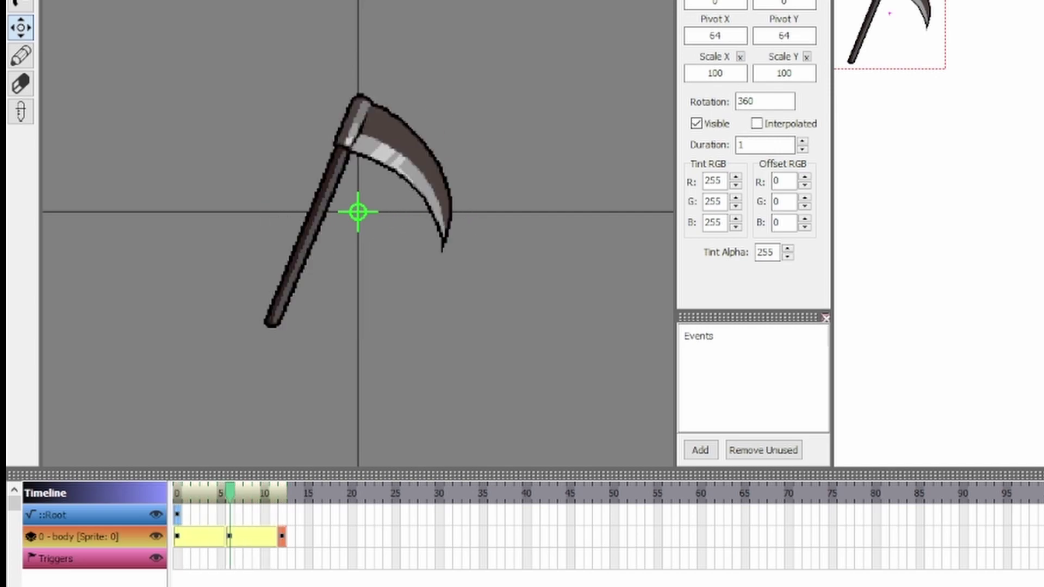
- Turn on Interpolated for the three body keyframes at 0°, 180° and 360° (frame 12)
{"action": "left_click", "coordinate": [211, 541]}
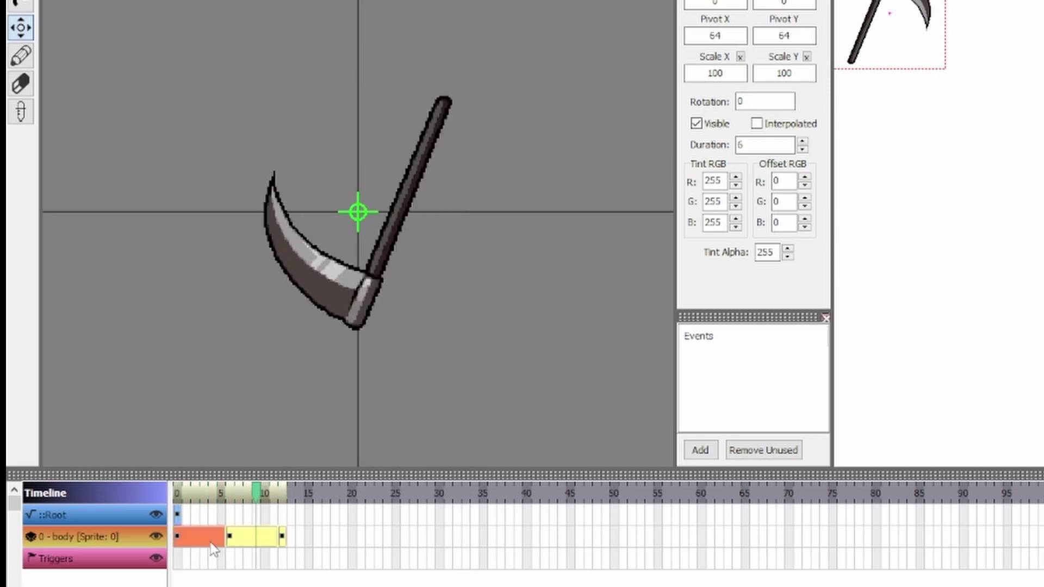
{"action": "left_click", "coordinate": [756, 123]}
{"action": "left_click", "coordinate": [261, 537]}
{"action": "left_click", "coordinate": [756, 123]}
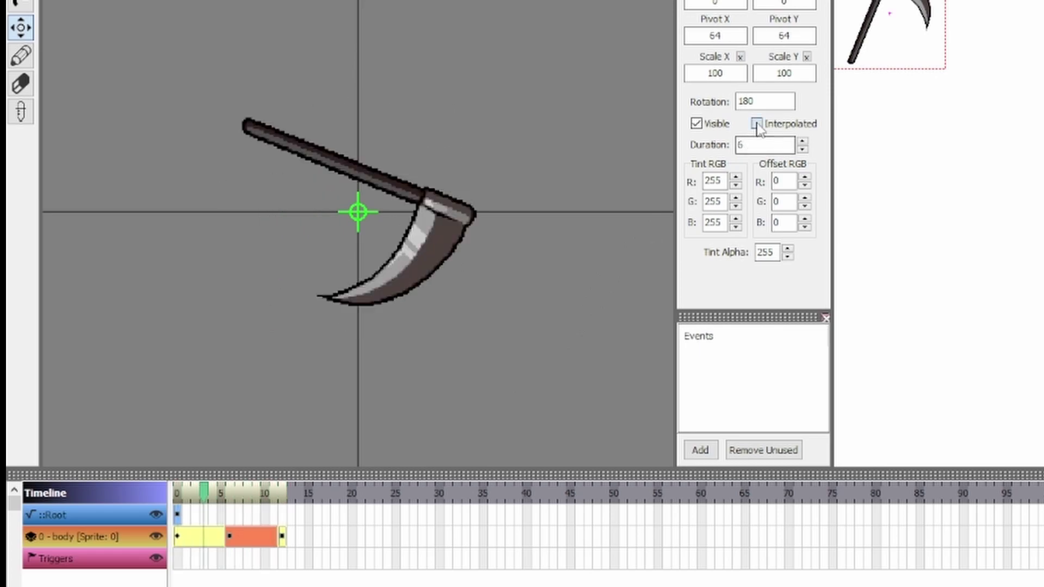
{"action": "left_click", "coordinate": [282, 537]}
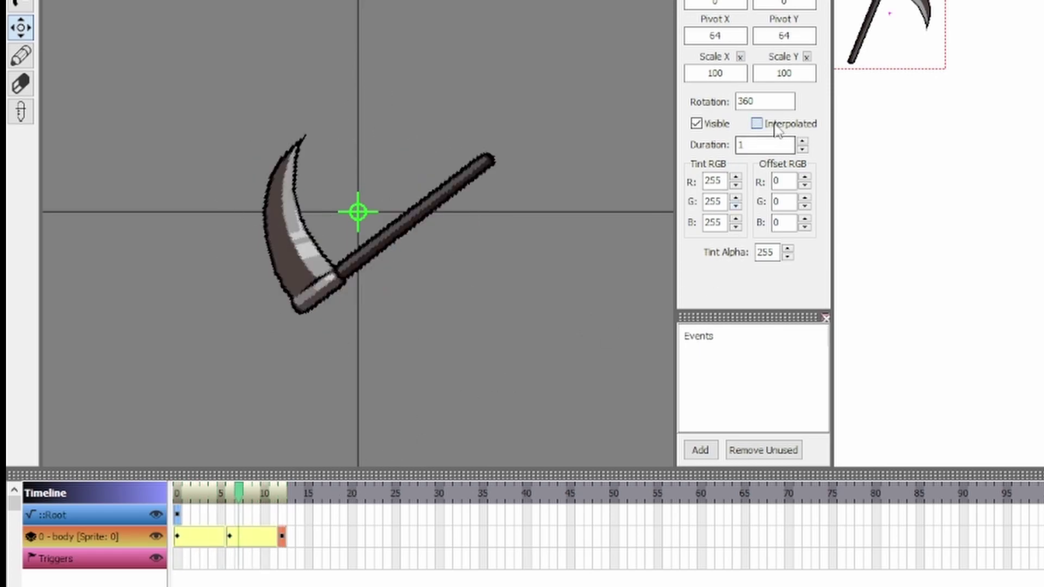
{"action": "left_click", "coordinate": [776, 125]}
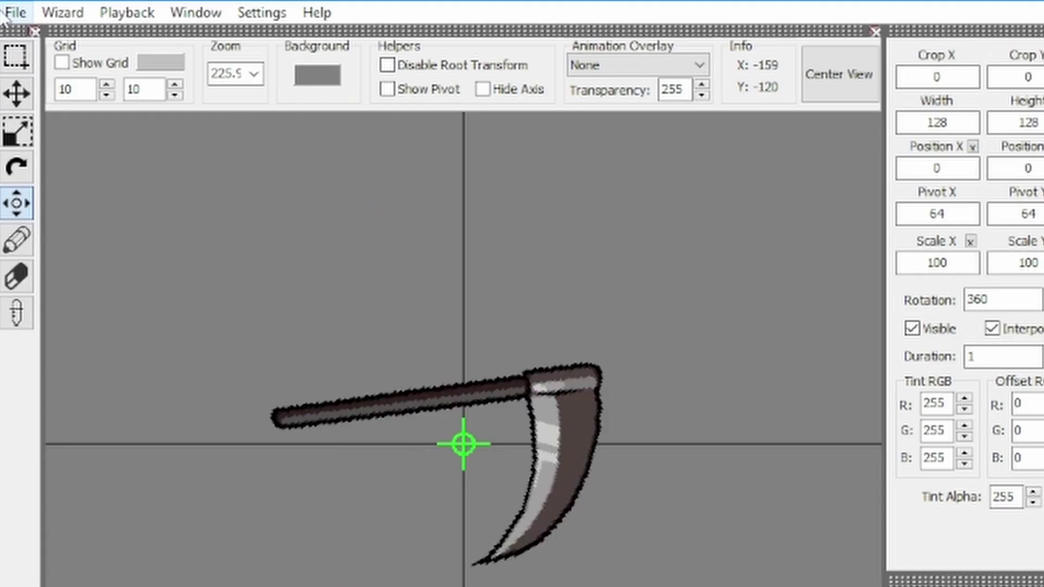
- Save scythe.anm2 from the File menu
{"action": "left_click", "coordinate": [5, 13]}
{"action": "left_click", "coordinate": [50, 93]}
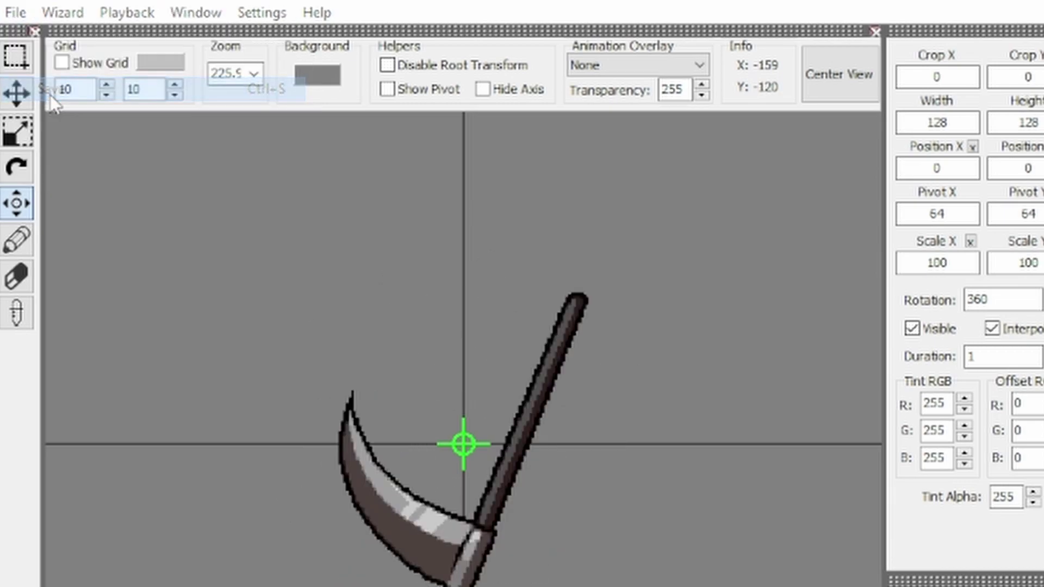